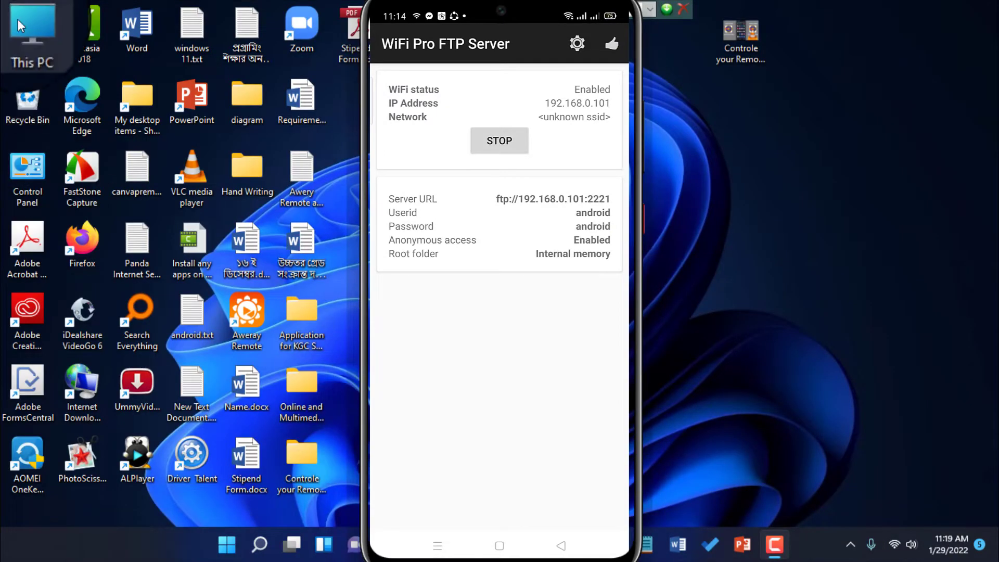
Open This PC and start the wizard for adding a network location
double_click(26, 27)
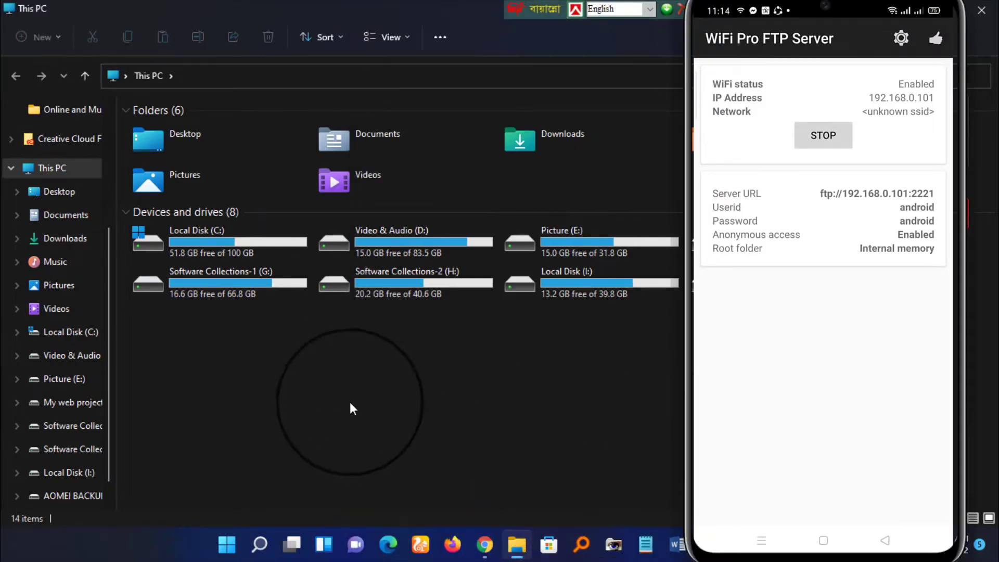
right_click(305, 371)
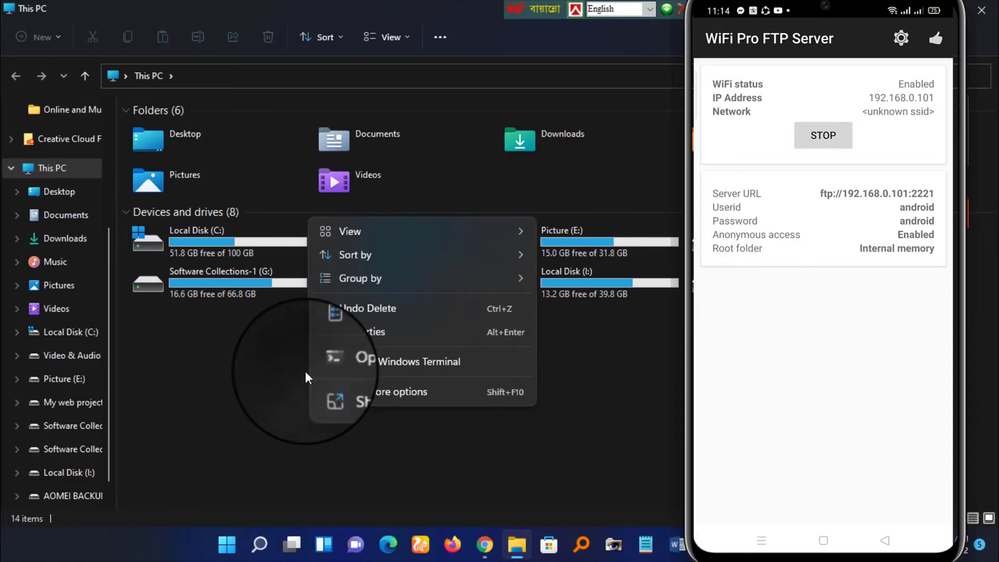
click(411, 393)
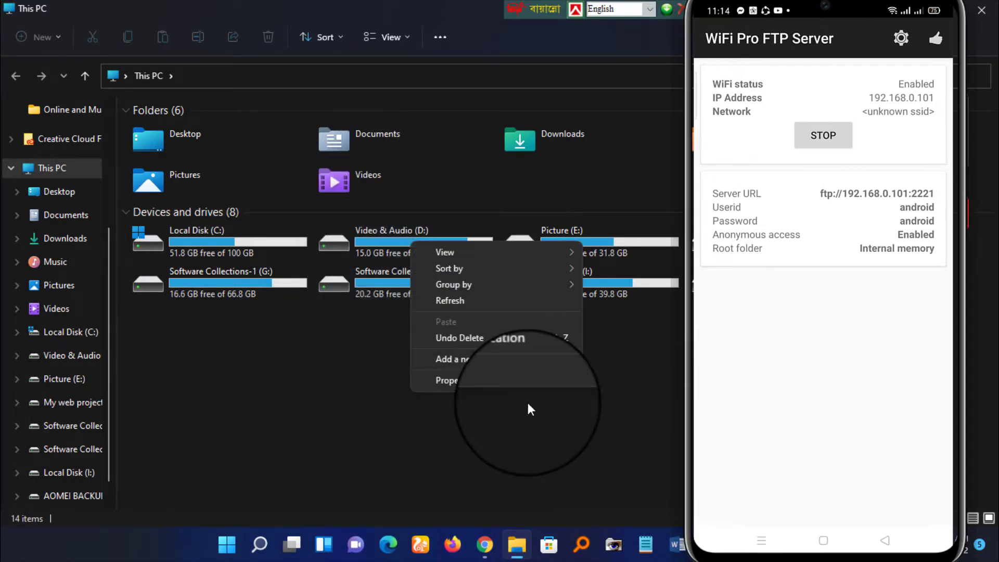
click(476, 358)
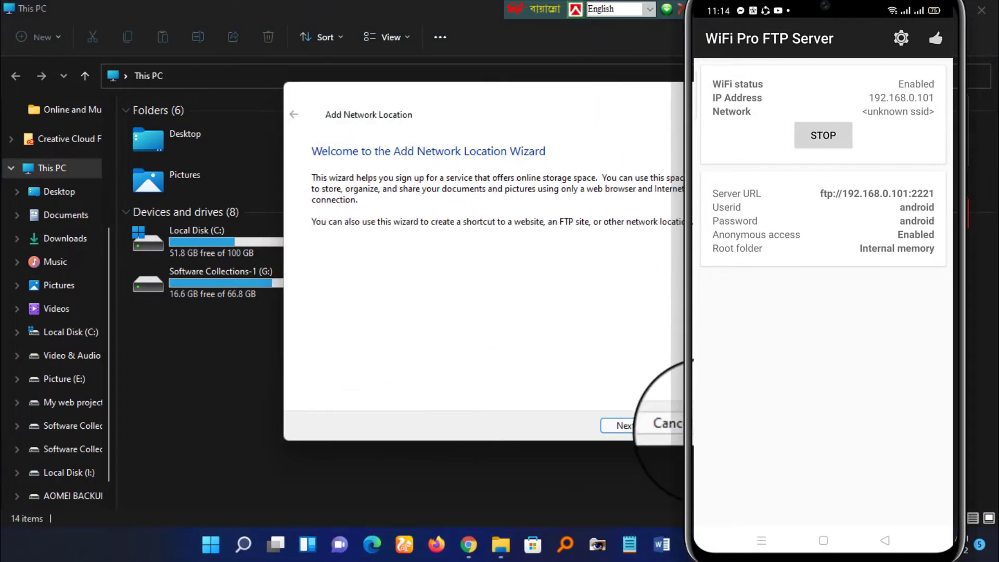
Choose a custom network location and set its address to ftp://192.168.0.101:2221
click(632, 422)
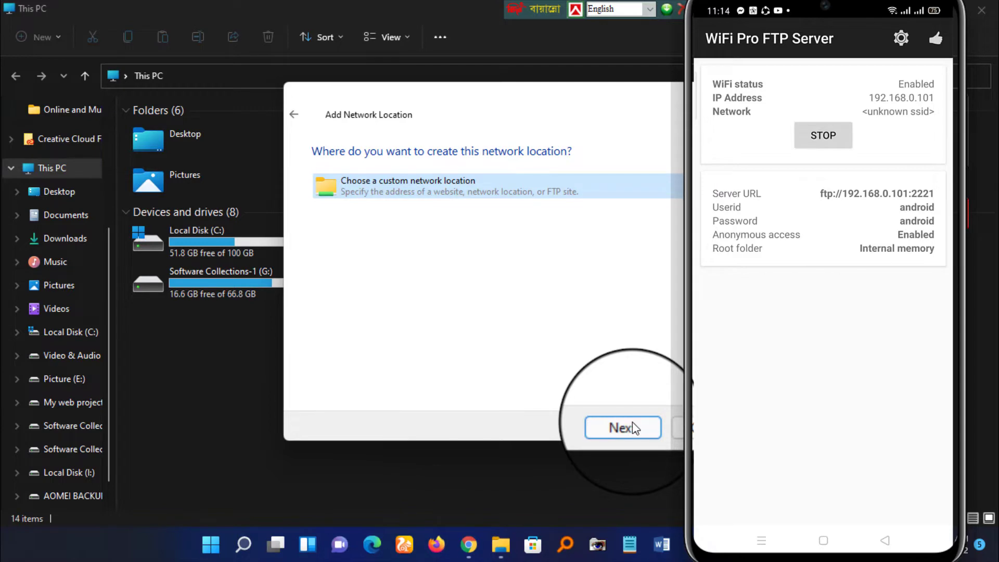
click(633, 423)
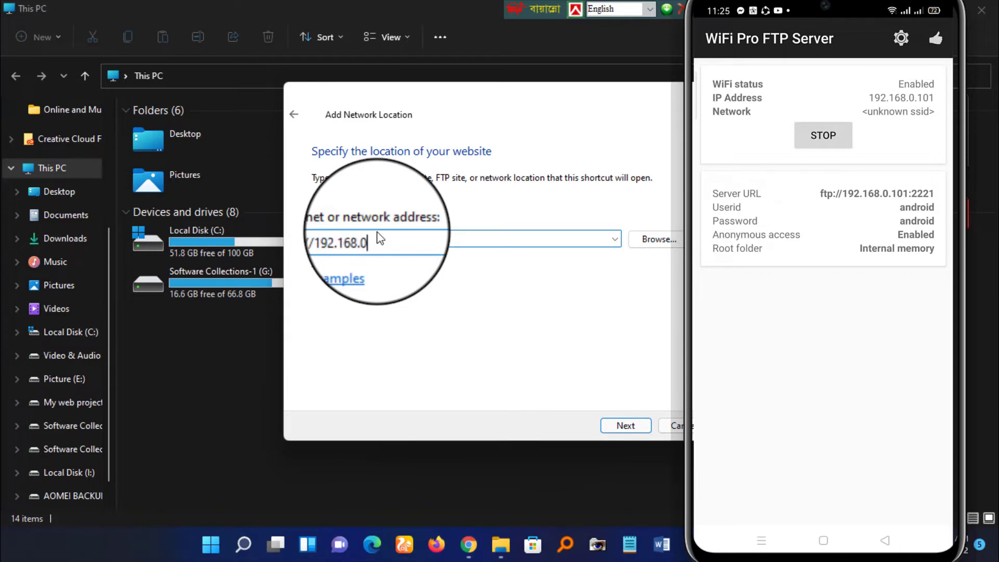
text(:2221)
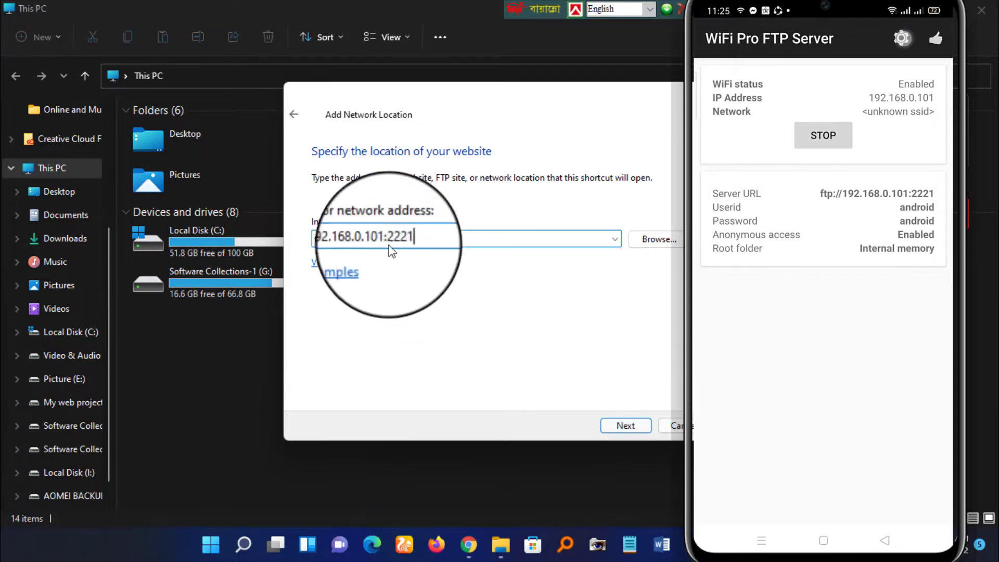
click(634, 426)
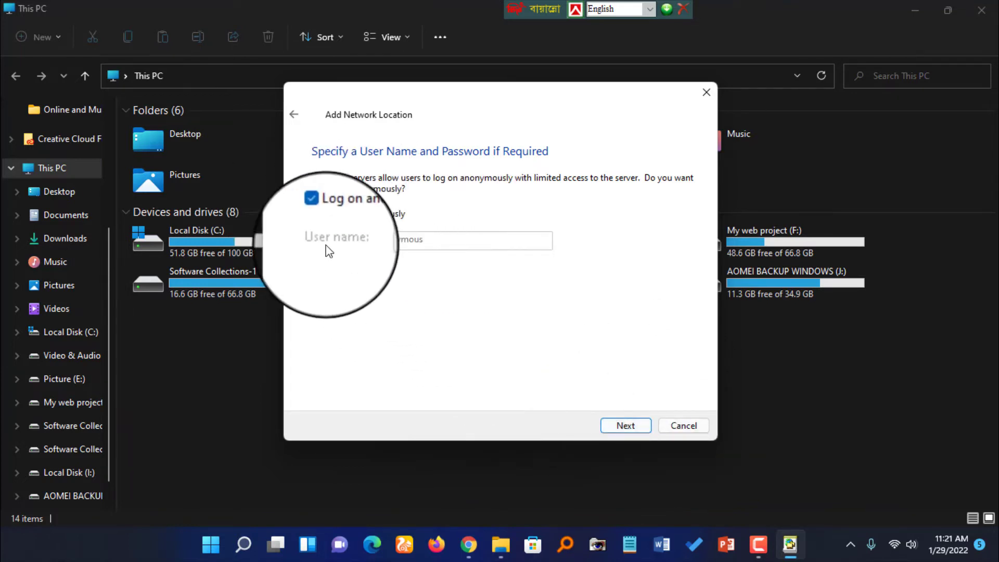
click(317, 214)
click(408, 241)
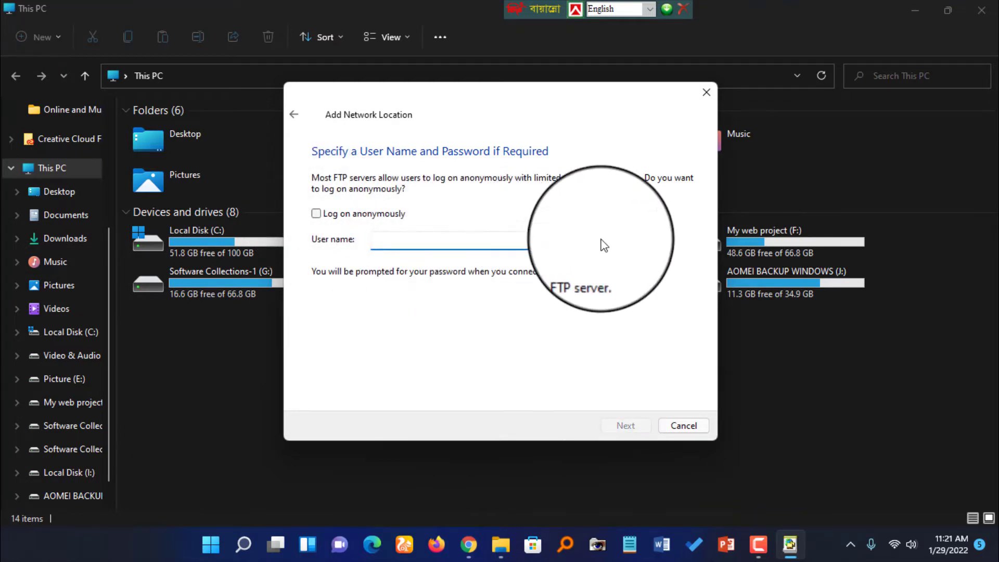
click(317, 214)
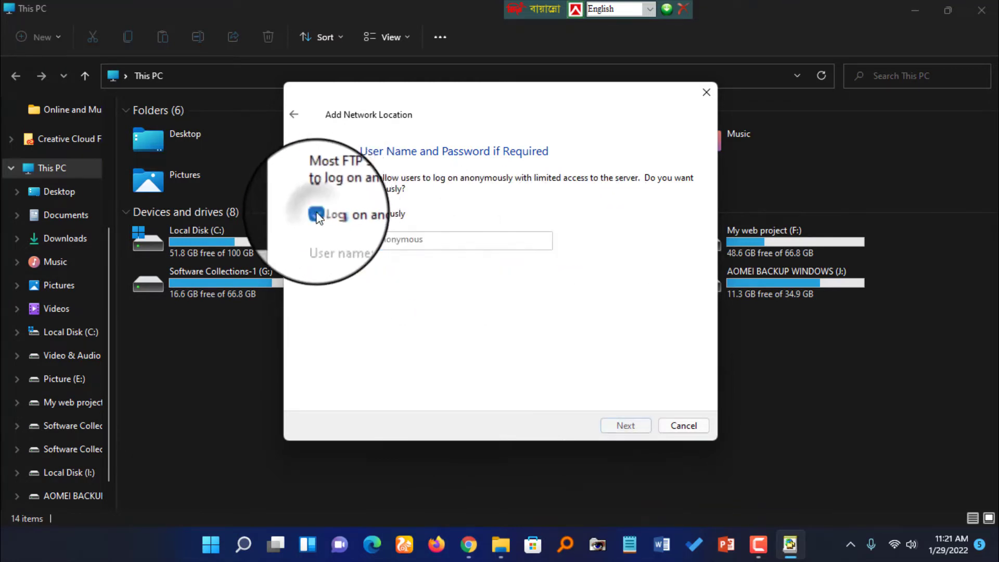
Accept anonymous logon, name the network location My Files Folder and finish the wizard so that it opens
click(627, 424)
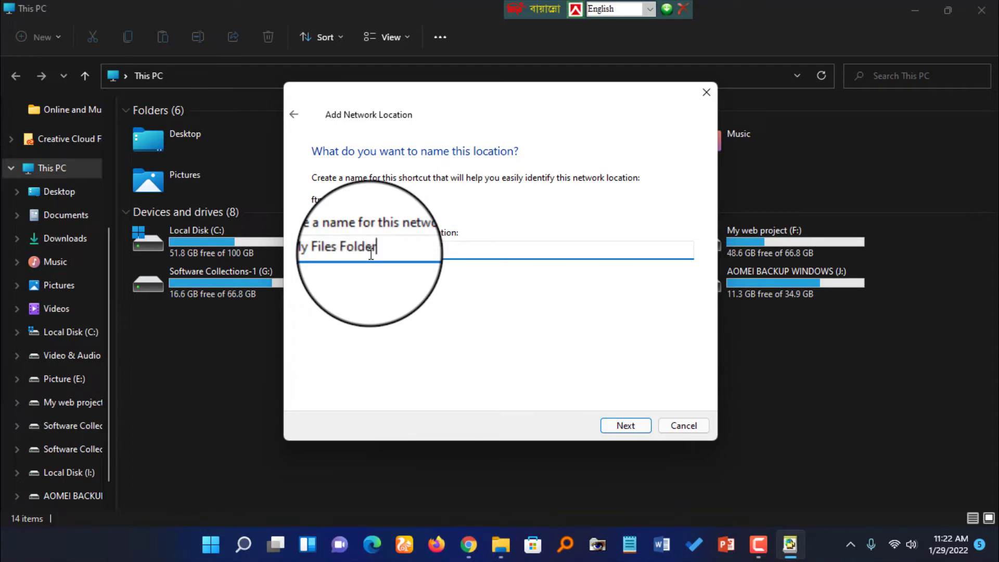
click(634, 423)
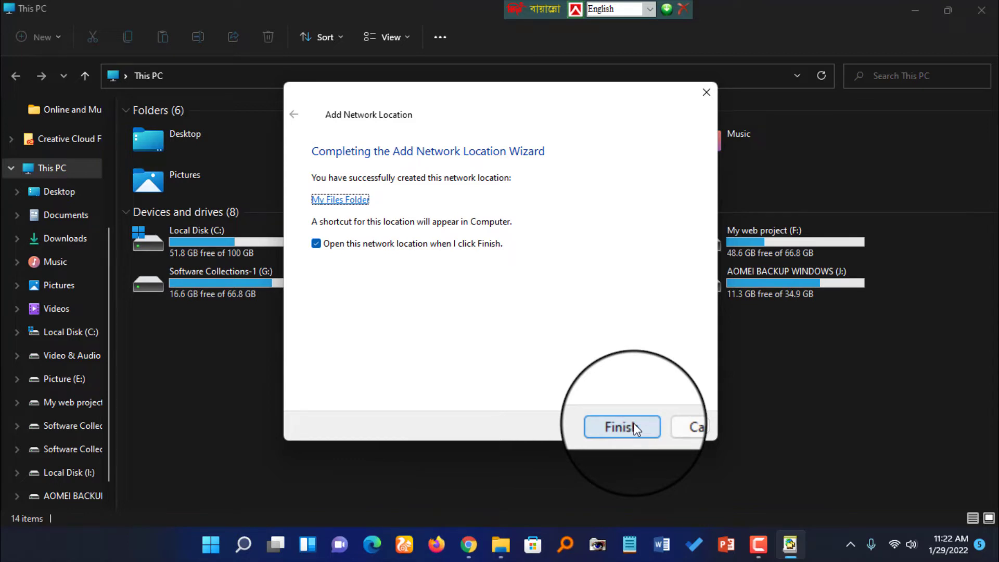
click(634, 423)
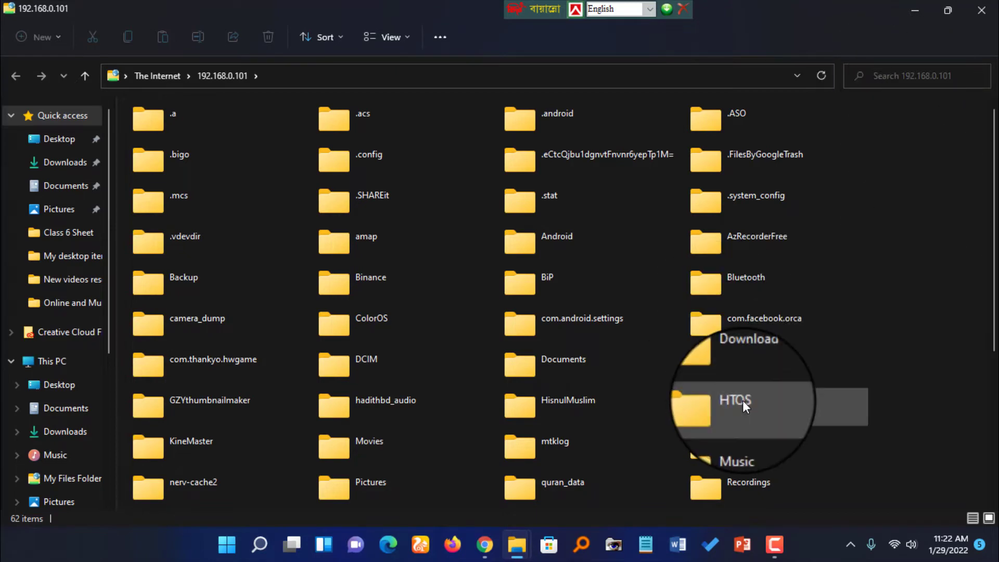
Look through the phone's folders, close that window and reopen them through My Files Folder in This PC
drag(994, 180, 937, 44)
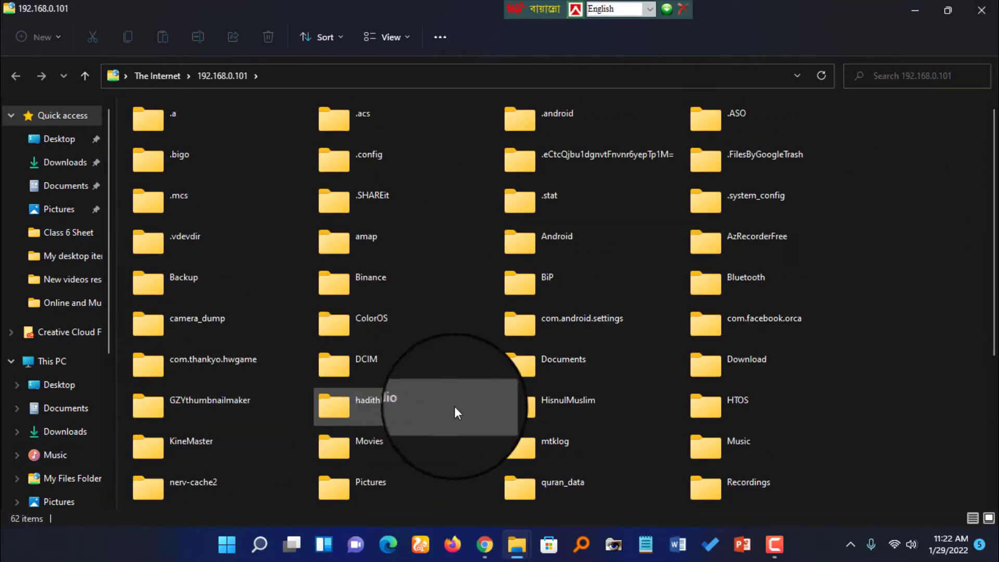
click(982, 9)
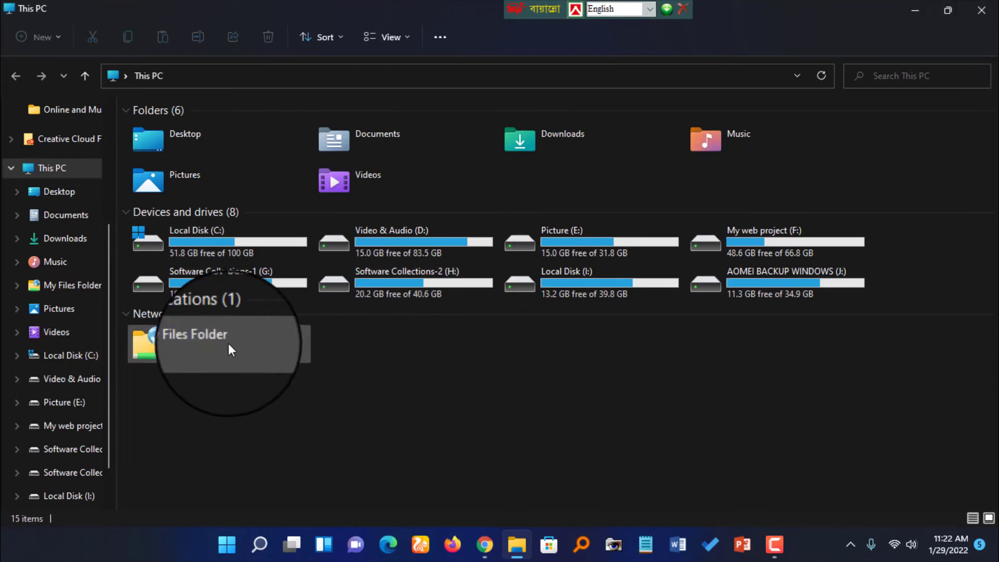
double_click(159, 351)
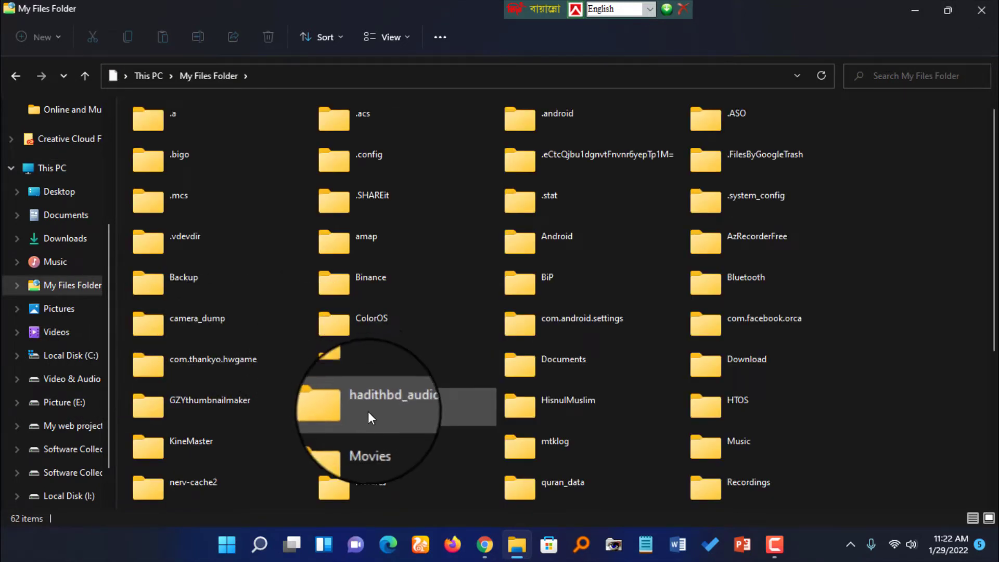
Open the Camera folder inside the phone's DCIM folder
click(336, 368)
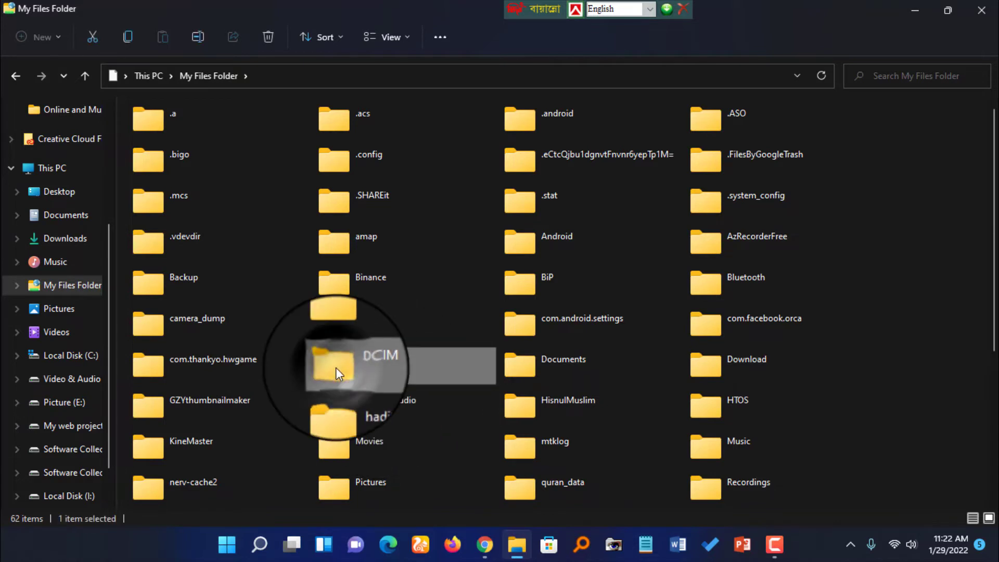
double_click(337, 368)
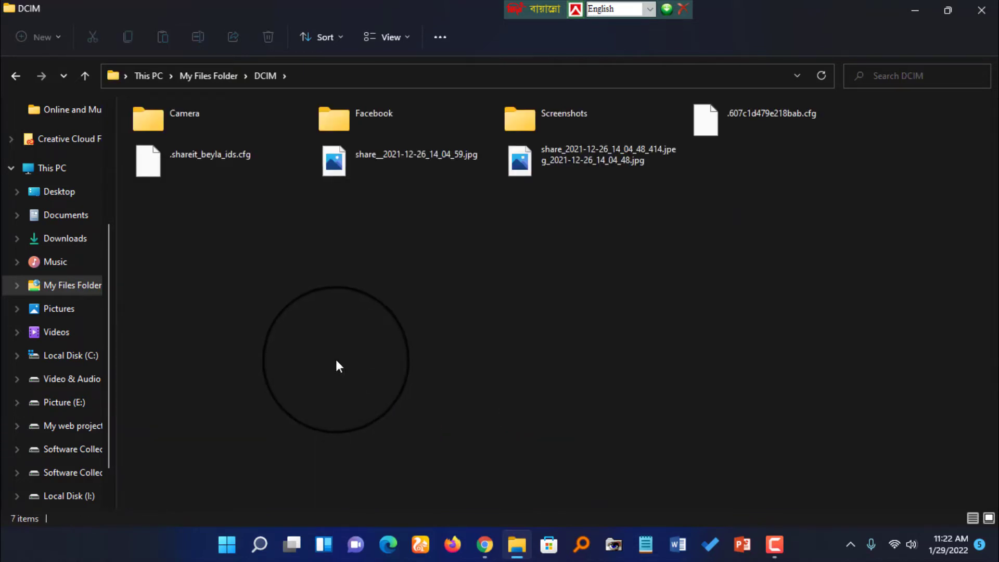
click(18, 77)
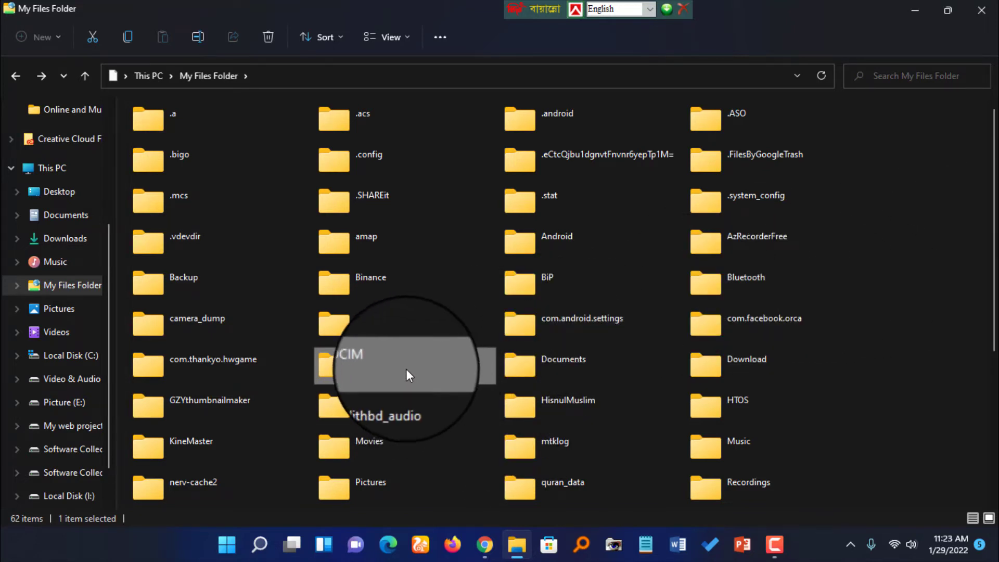
double_click(383, 367)
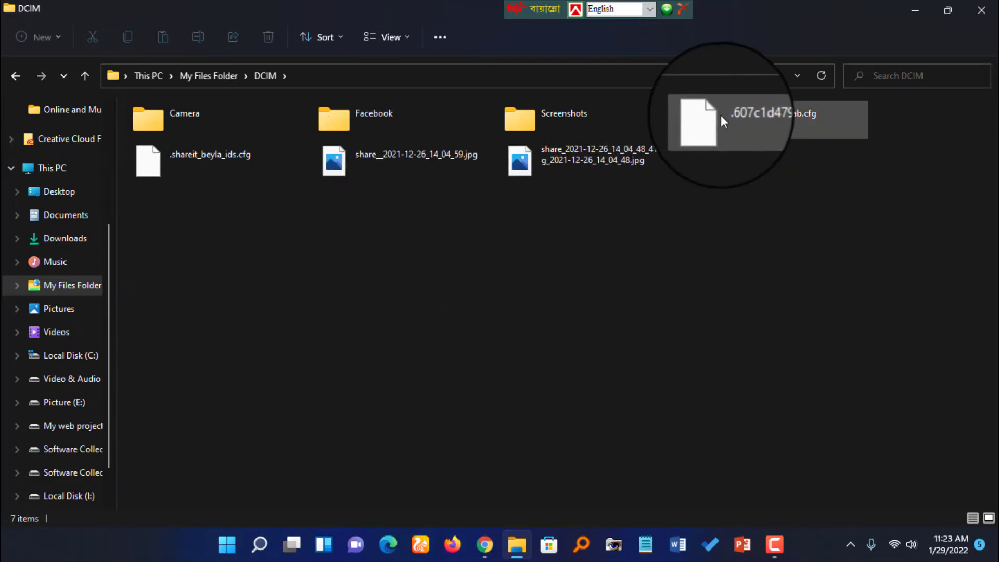
click(190, 124)
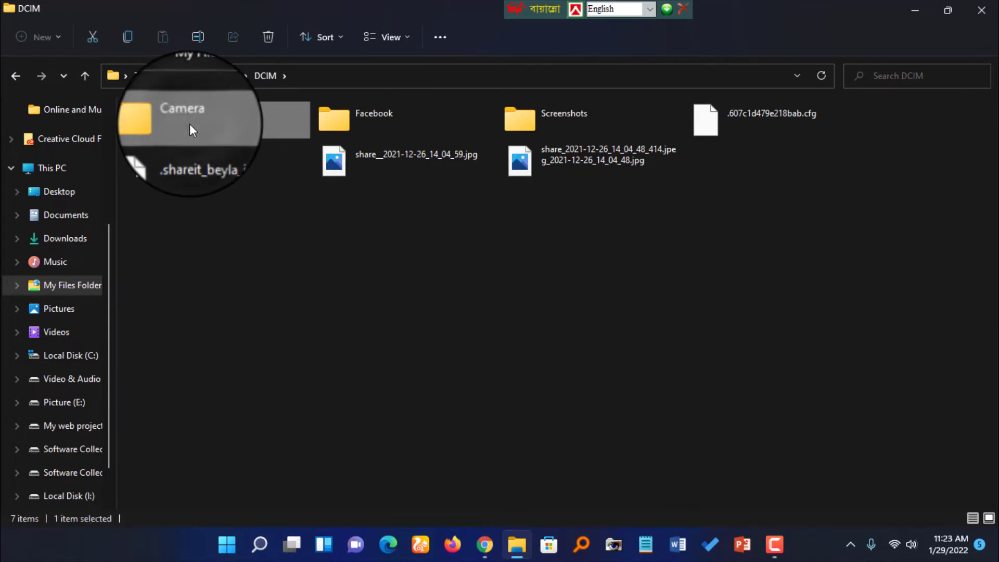
double_click(190, 124)
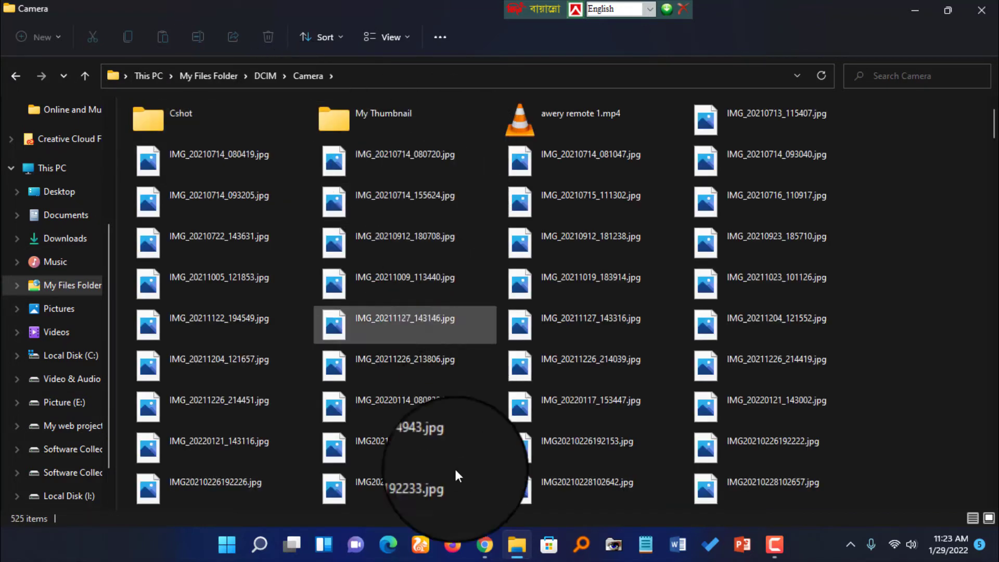
Copy the video awery remote 1.mp4 from the Camera folder
click(517, 127)
right_click(517, 128)
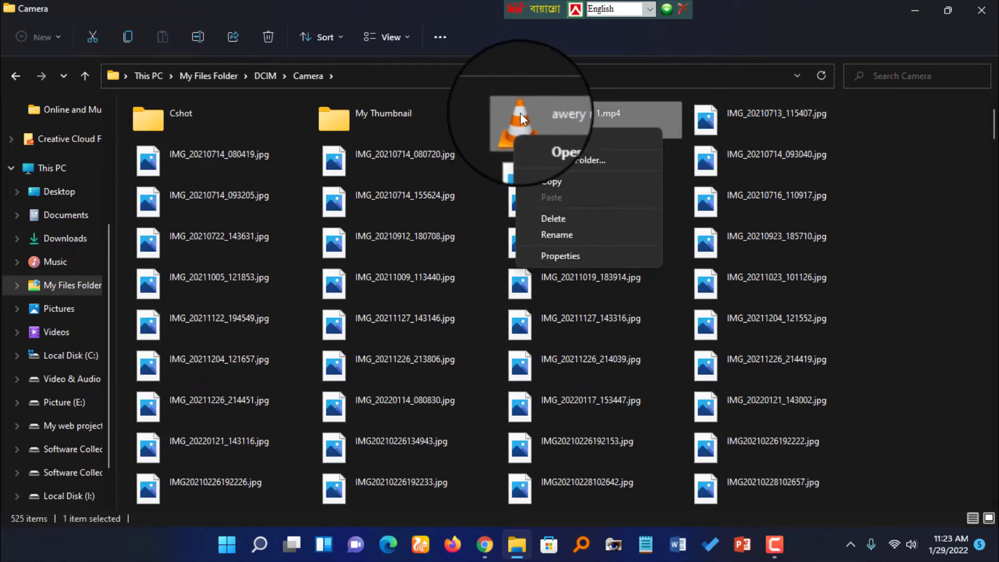
click(321, 117)
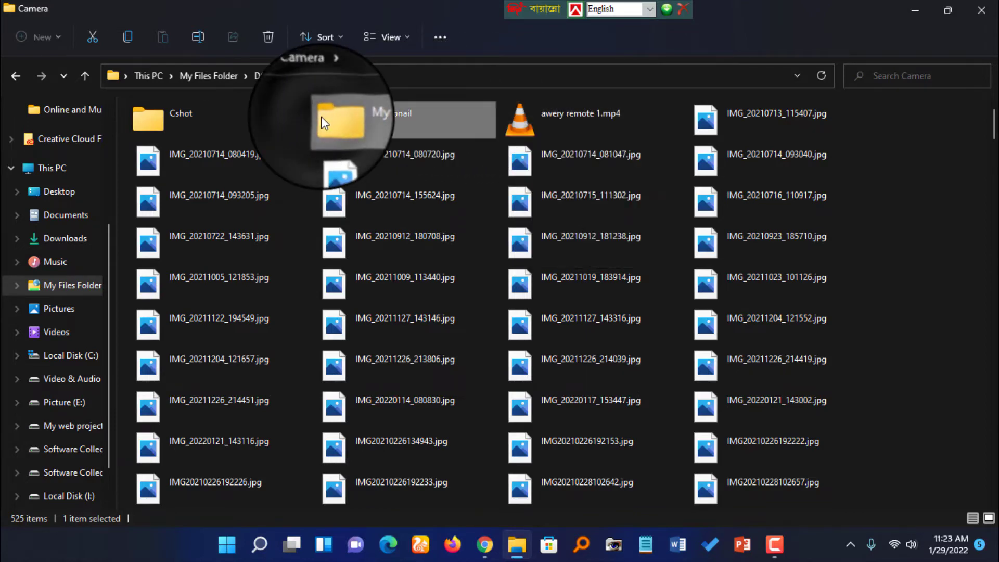
right_click(515, 112)
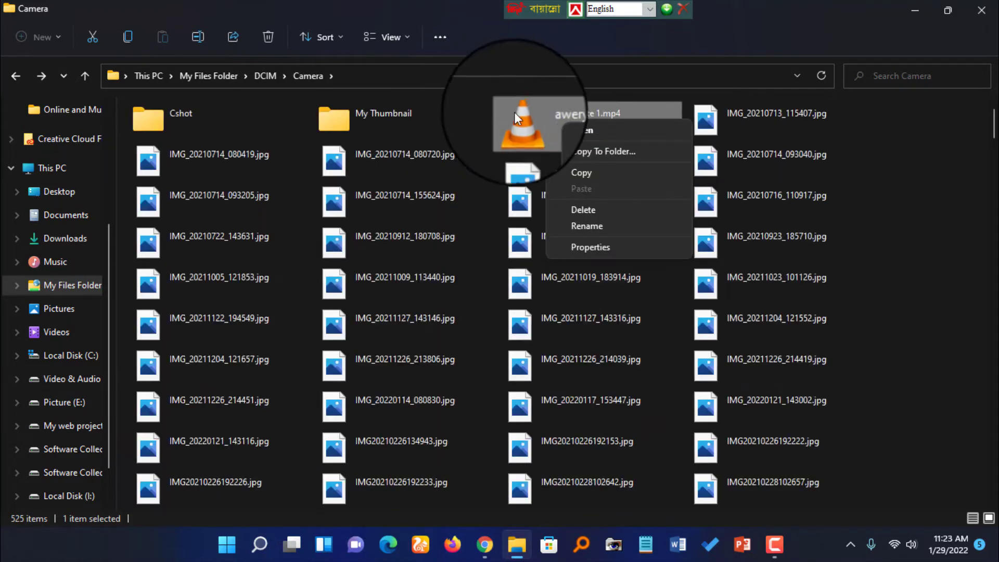
click(582, 171)
Minimize the folder window and paste the copied video onto the desktop
click(921, 15)
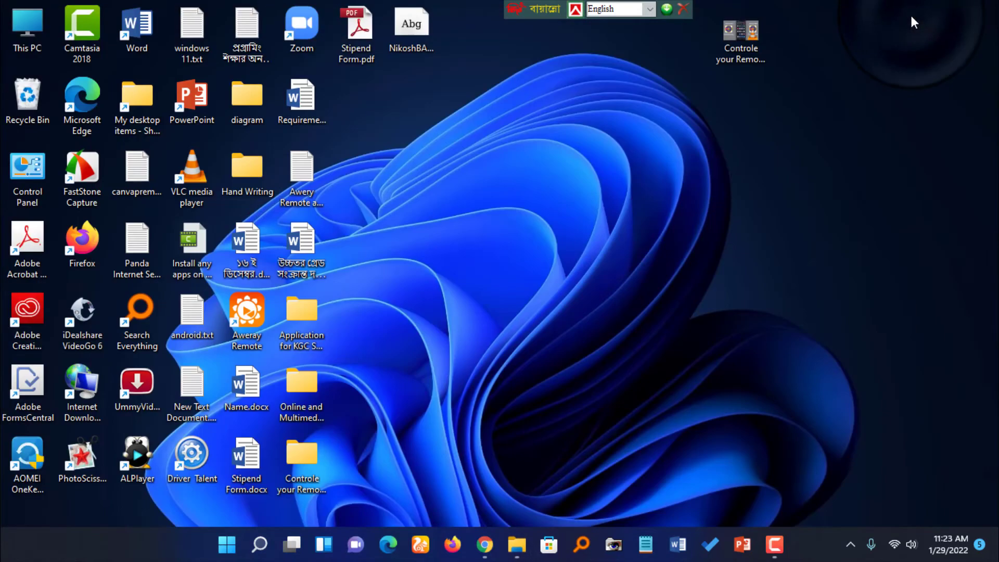
right_click(425, 106)
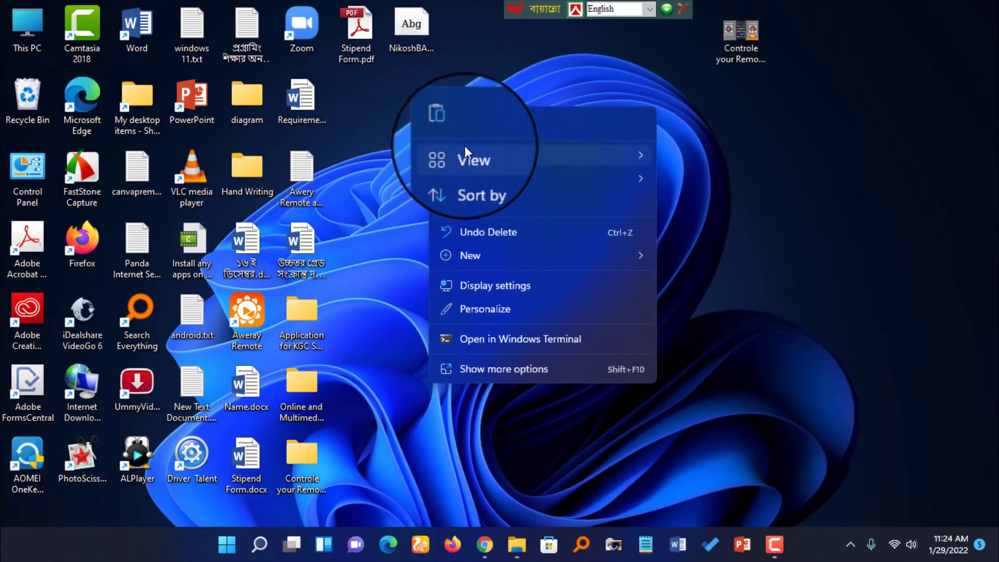
click(446, 130)
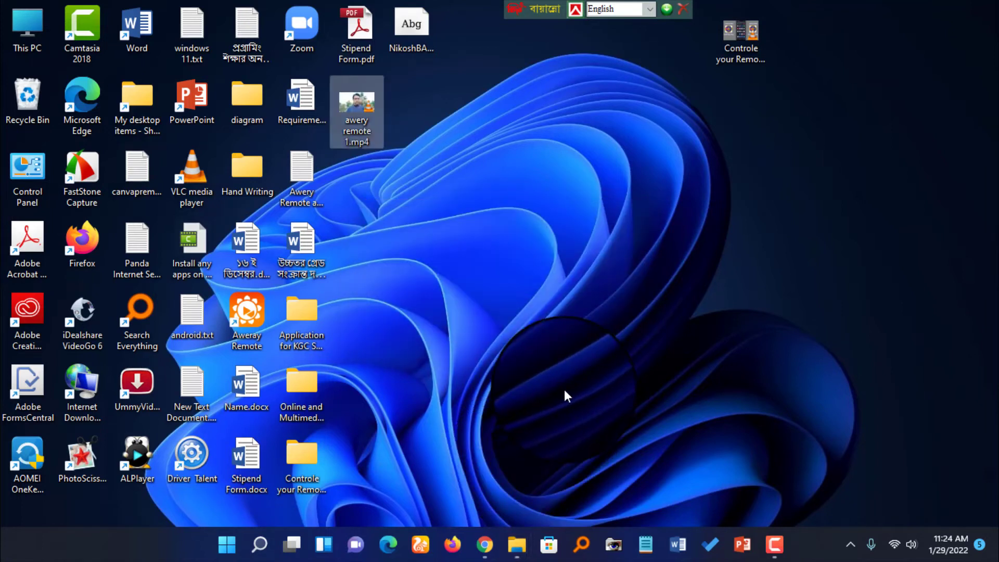
Play awery remote 1.mp4 from the desktop in a maximized player window, and close the player
double_click(359, 104)
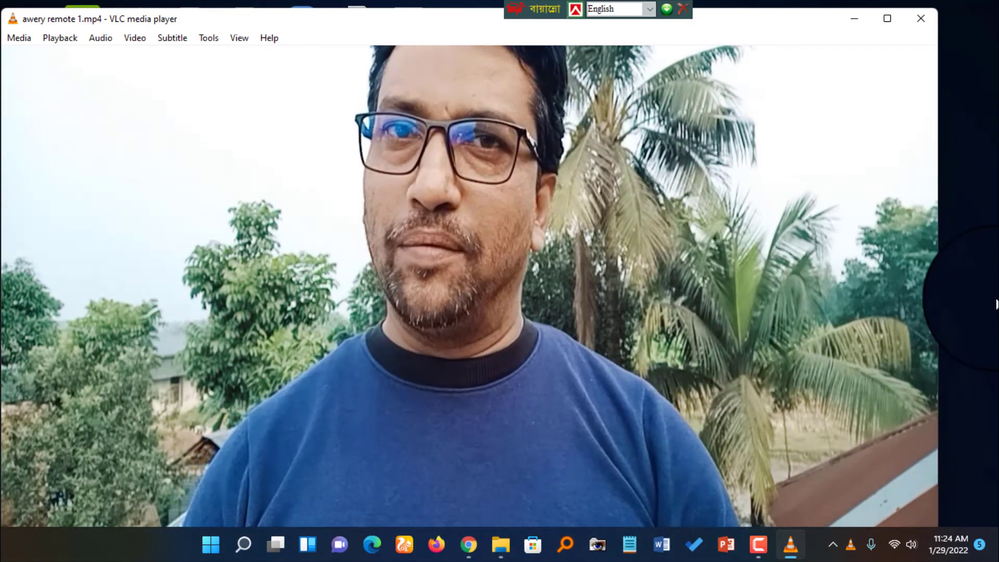
click(888, 18)
click(988, 19)
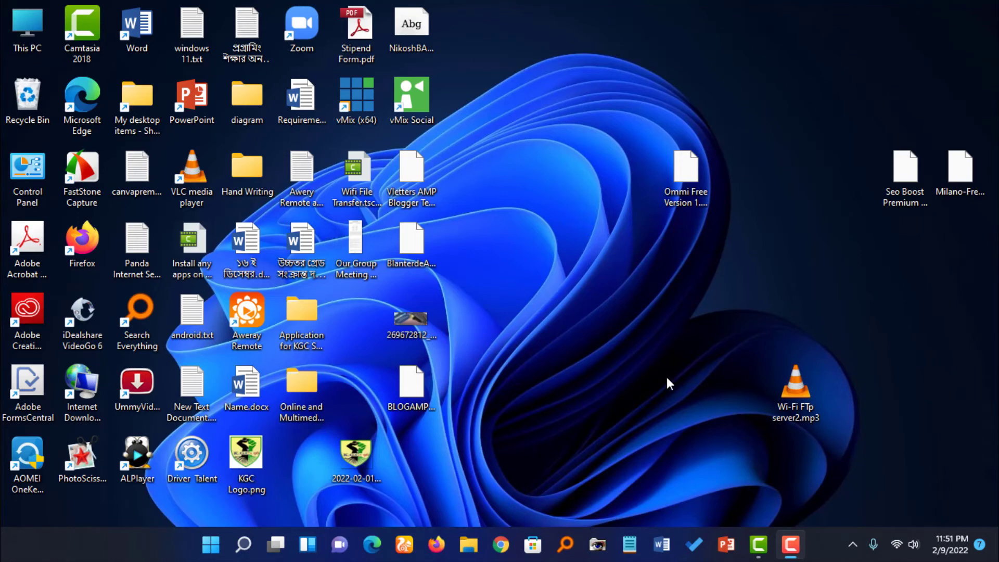
Open the My Files Folders network location from This PC in a new File Explorer window
key(super+e)
click(58, 365)
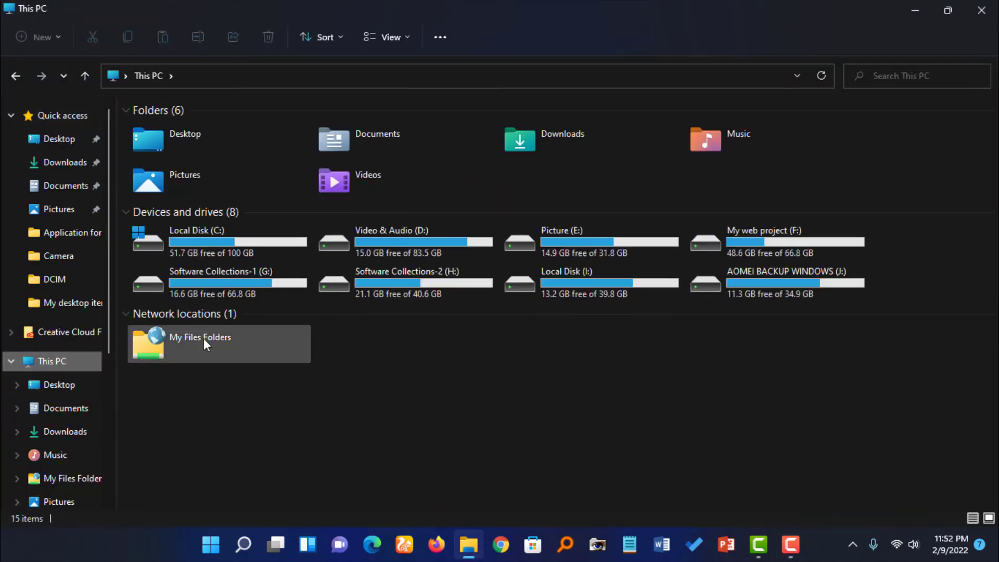
double_click(177, 343)
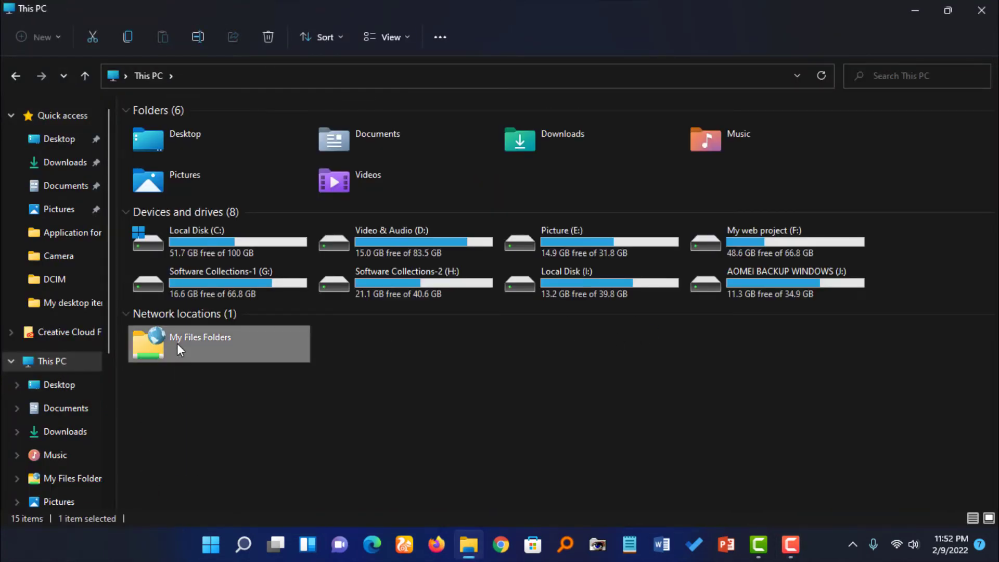